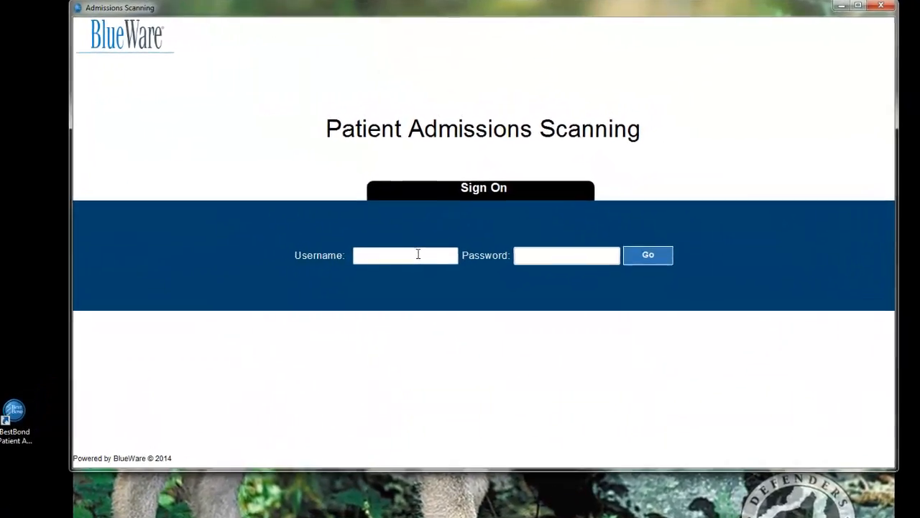
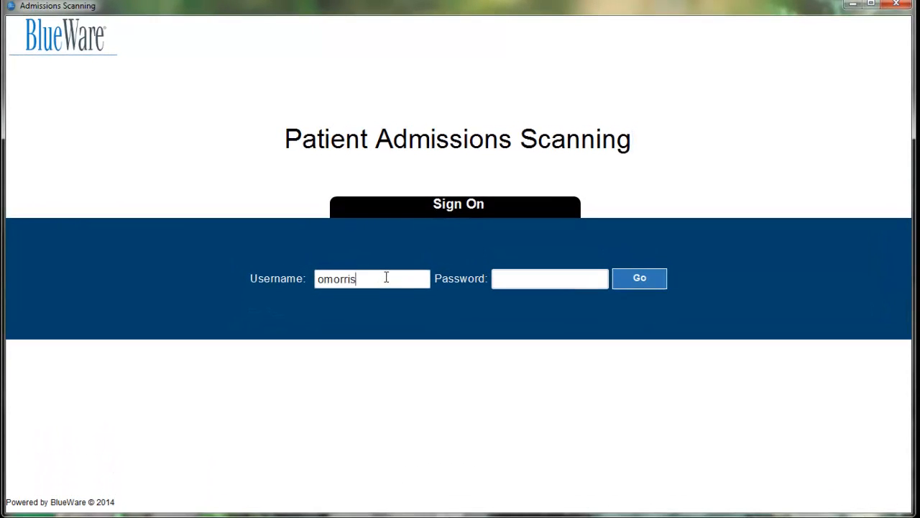
Sign on to Patient Admissions Scanning with the staff username and account password.
key("Tab")
type("•••••••")
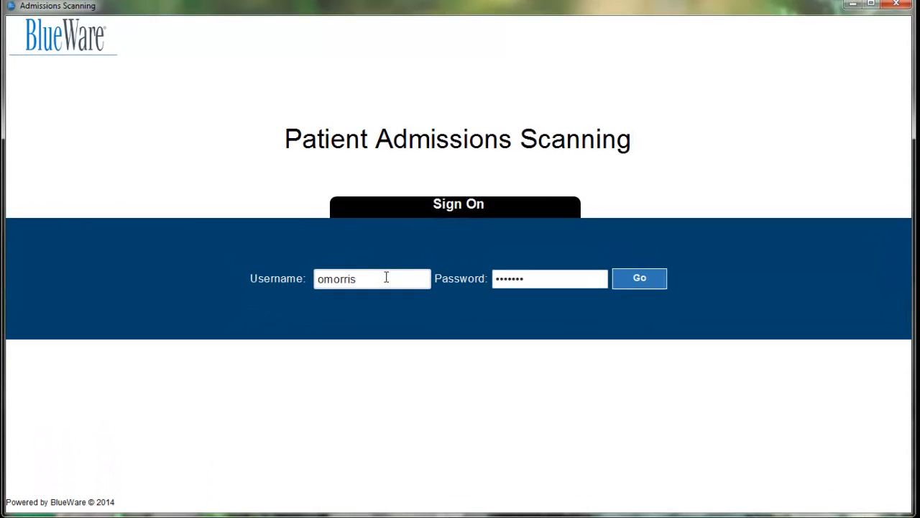
left_click(636, 273)
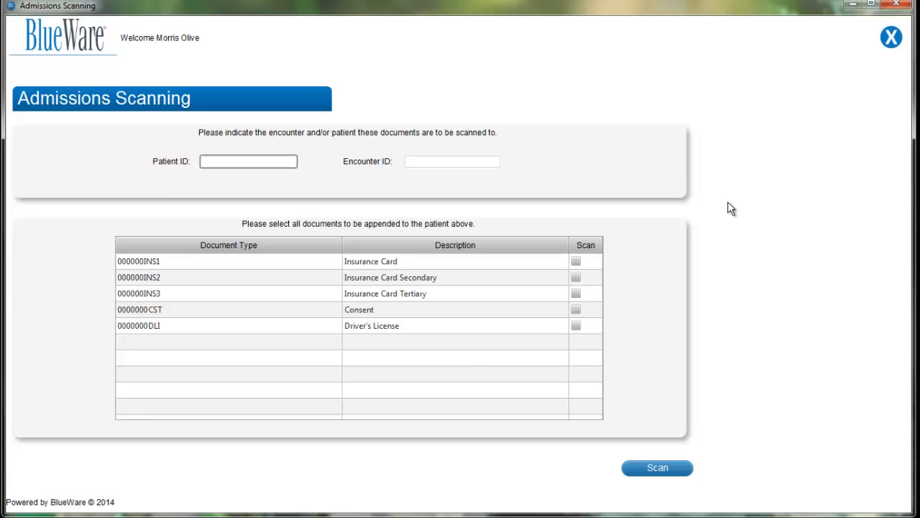
Enter the patient's ID and mark the Driver's License, Consent and Insurance Card documents for scanning.
type("1001")
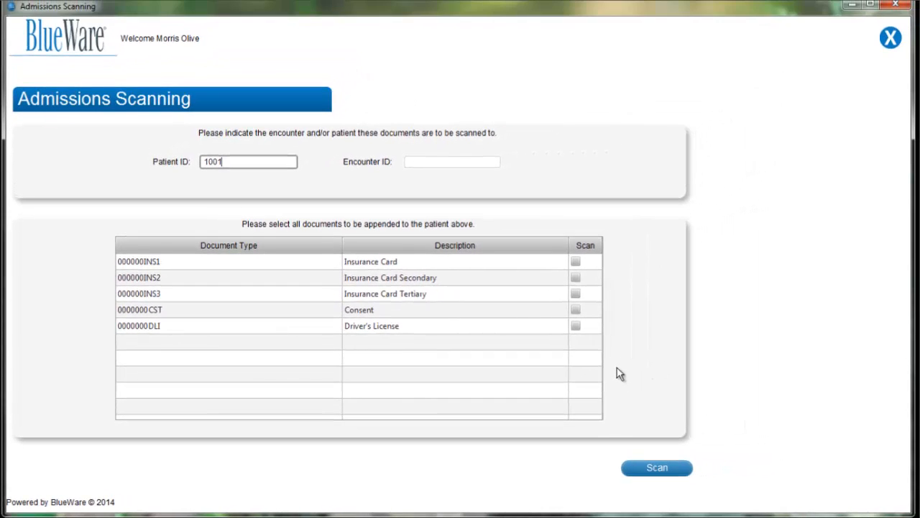
left_click(575, 325)
left_click(576, 309)
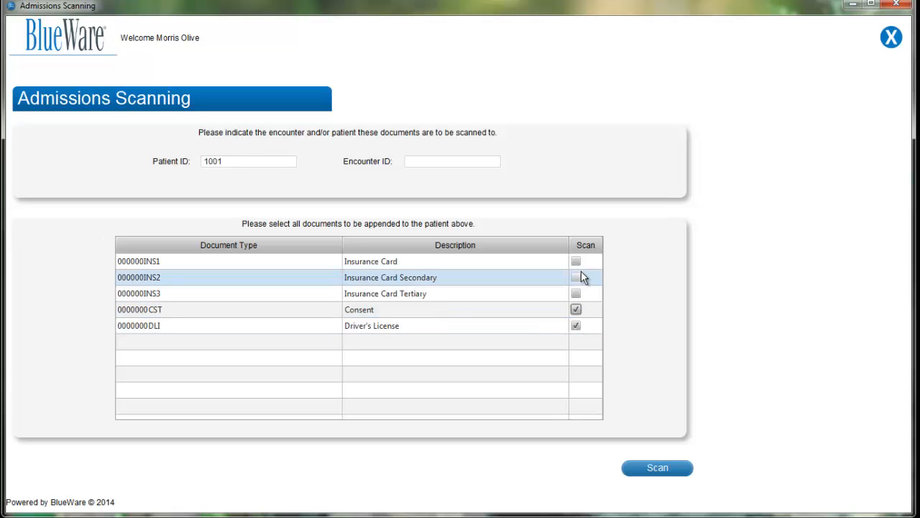
left_click(576, 261)
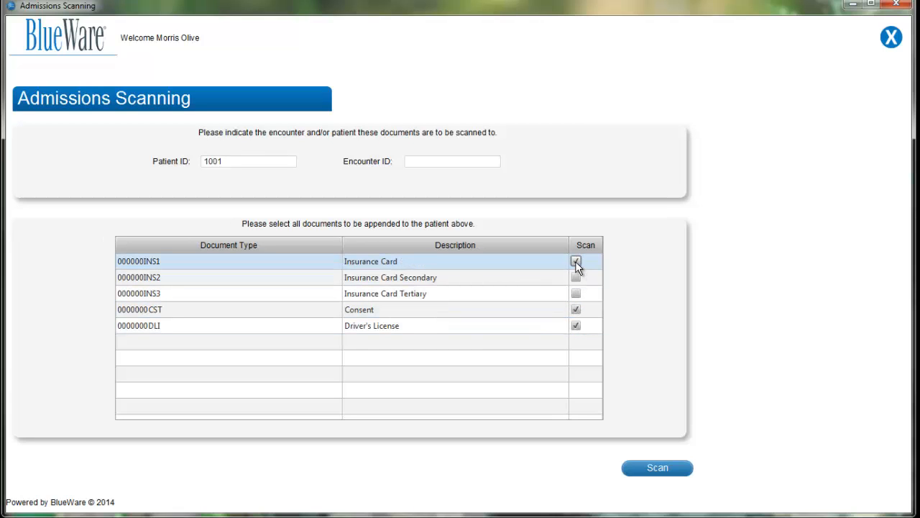
Start the scan and choose FUJITSU fi-5110Cdj #2 9.21 (32-32) as the scanner source.
left_click(666, 476)
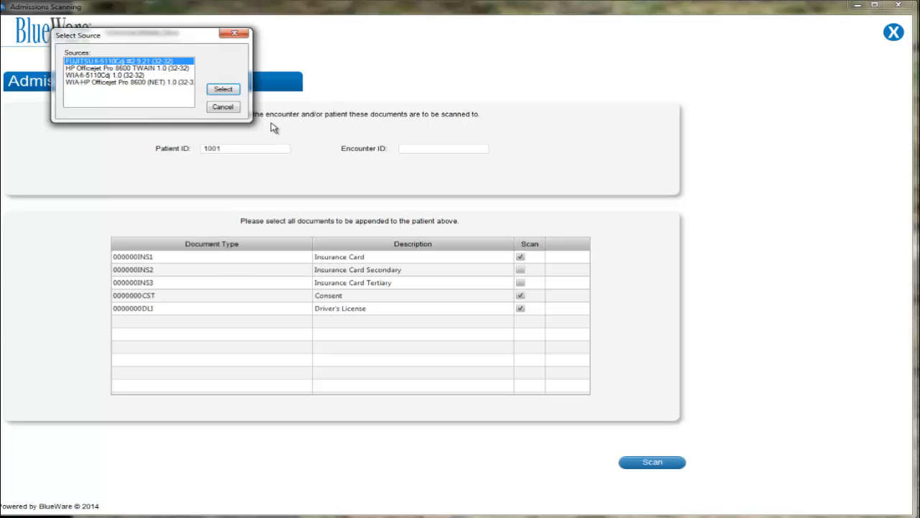
left_click(112, 67)
left_click(108, 74)
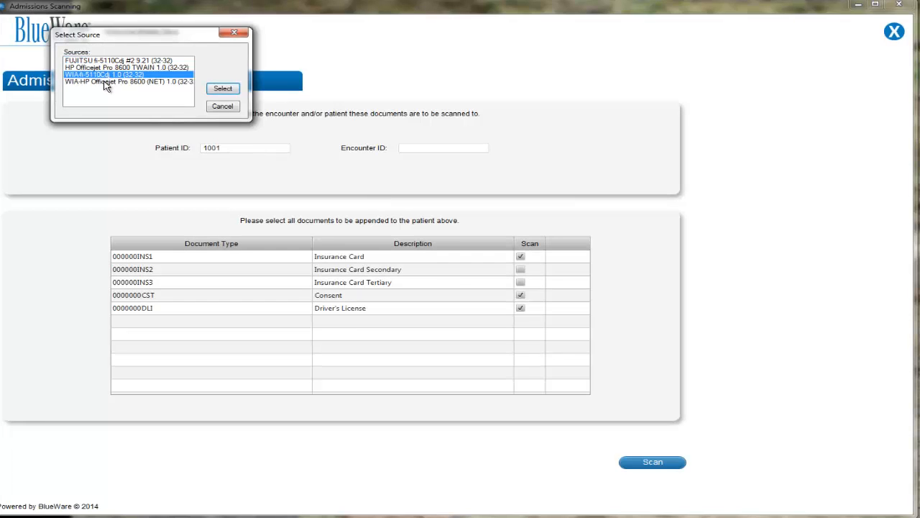
left_click(103, 60)
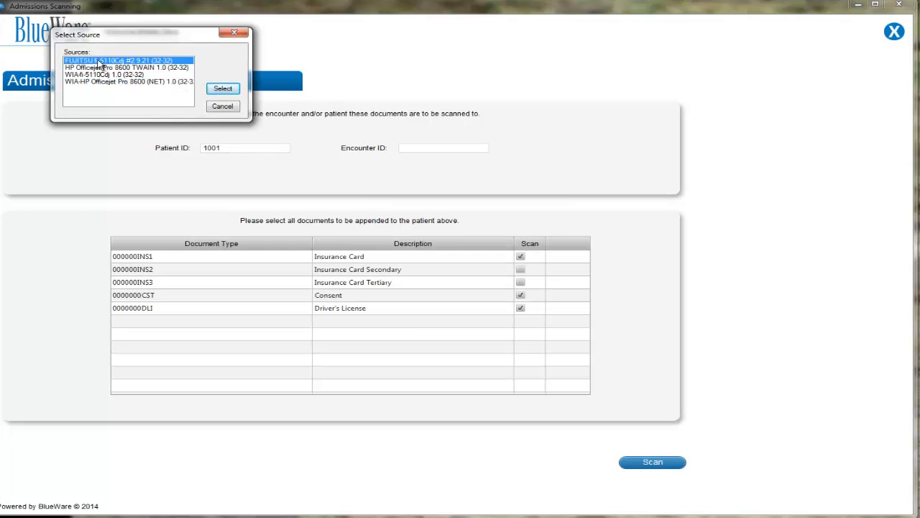
left_click(229, 91)
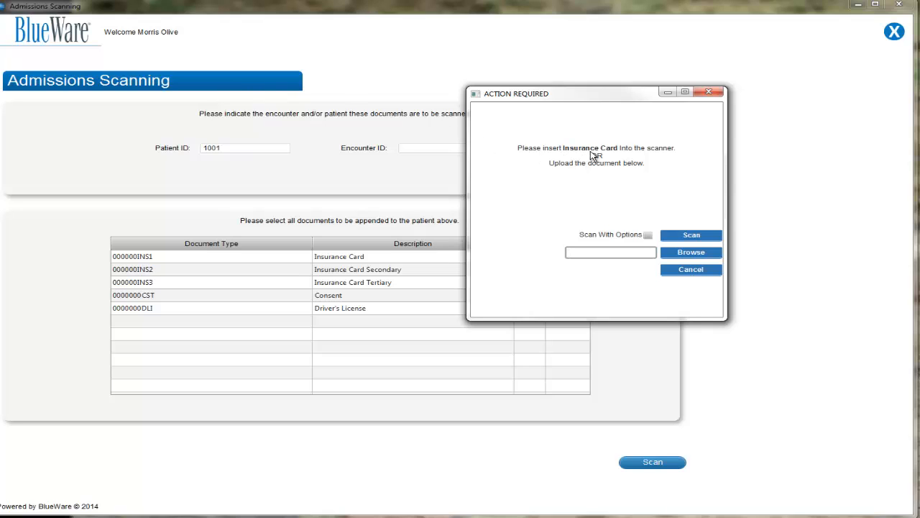
Scan the Insurance Card with options, using 300 x 300 resolution and 24bit Color image mode.
left_click(648, 235)
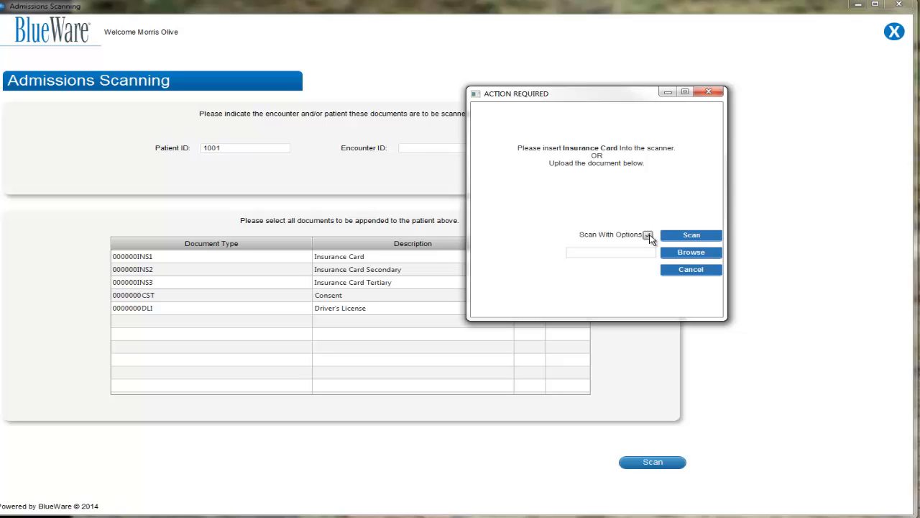
left_click(683, 237)
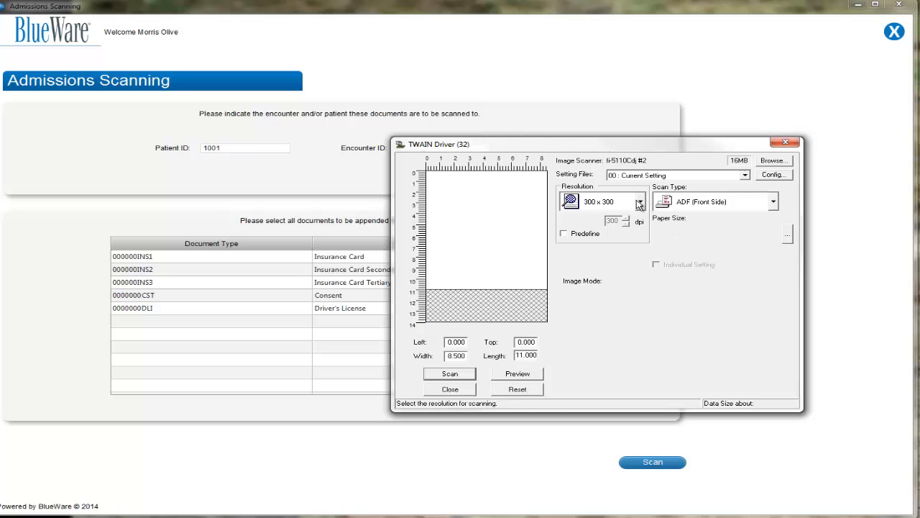
left_click(639, 202)
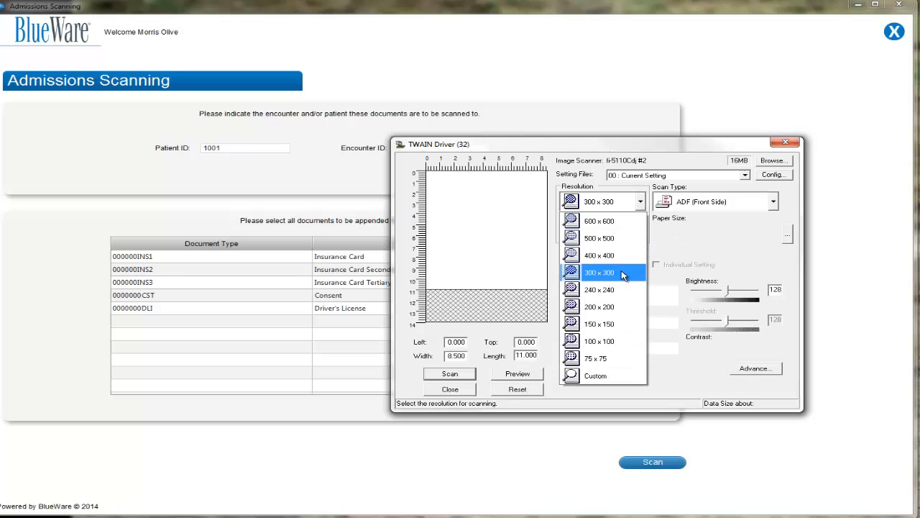
left_click(623, 274)
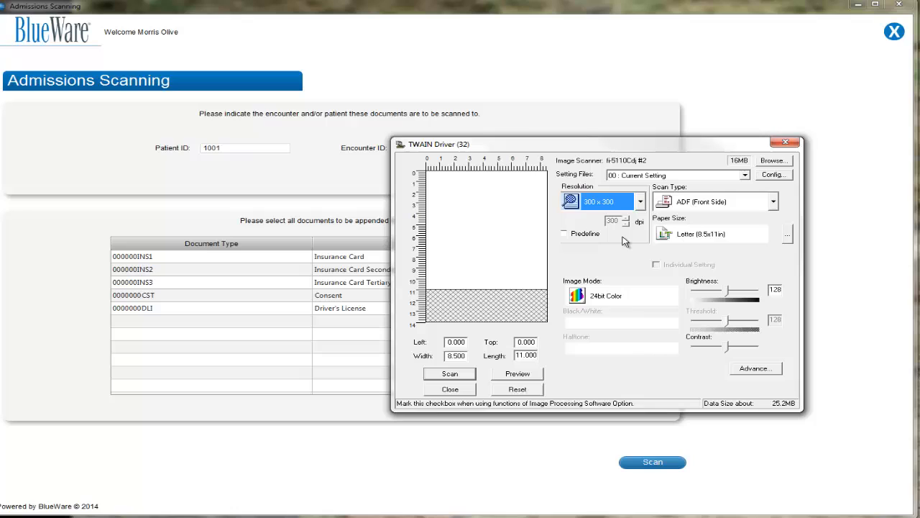
left_click(673, 296)
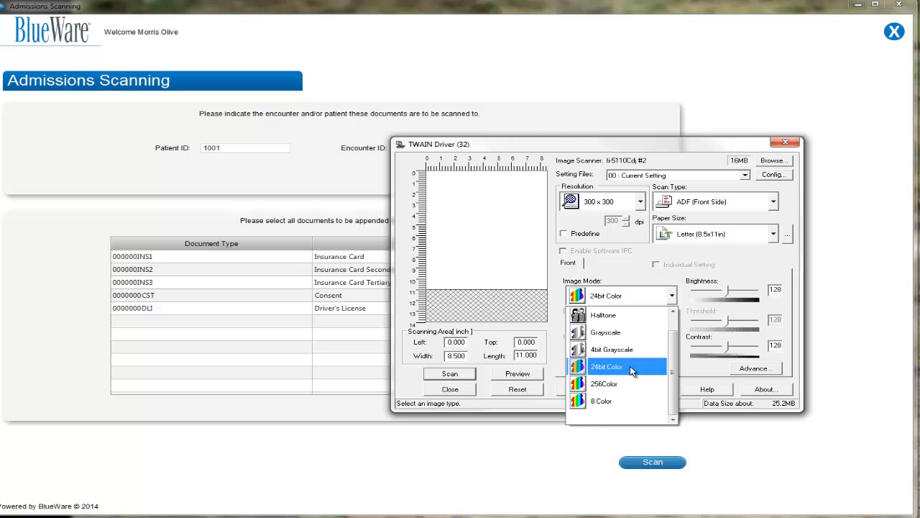
left_click(631, 368)
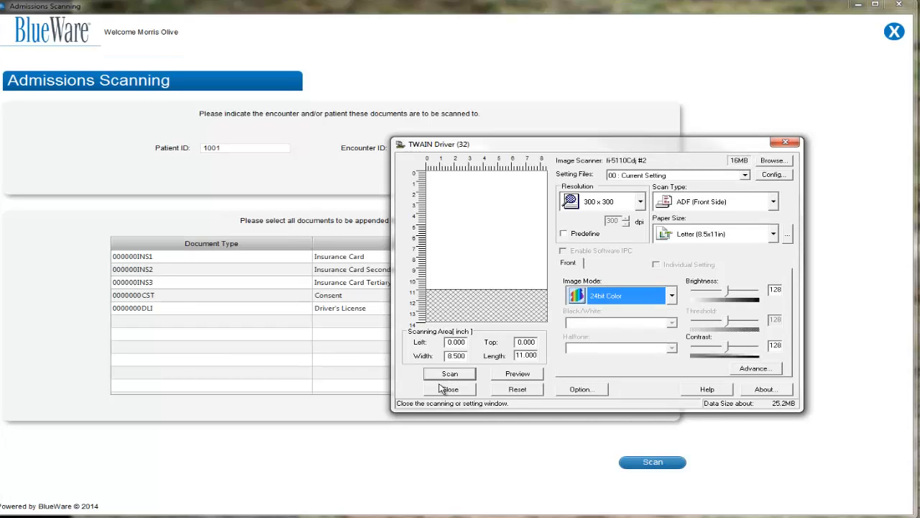
left_click(445, 376)
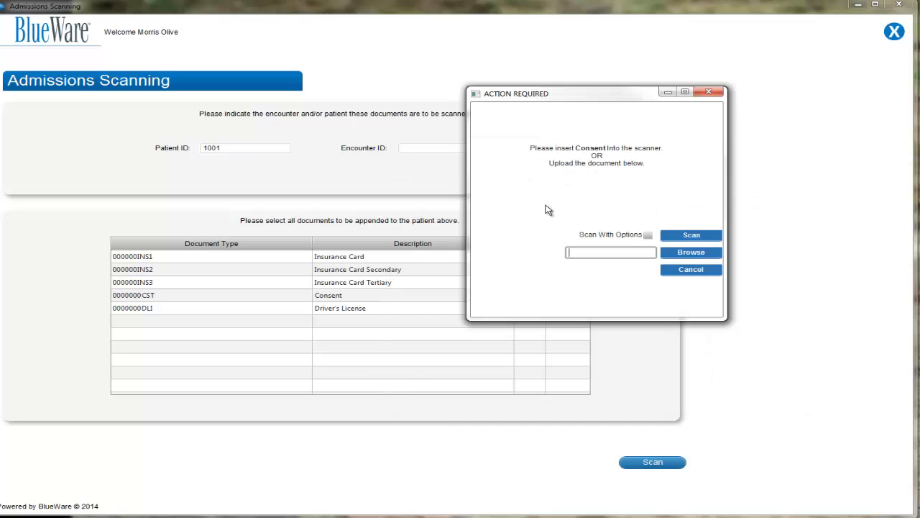
Scan the Consent form and the Driver's License without extra scan options.
left_click(678, 235)
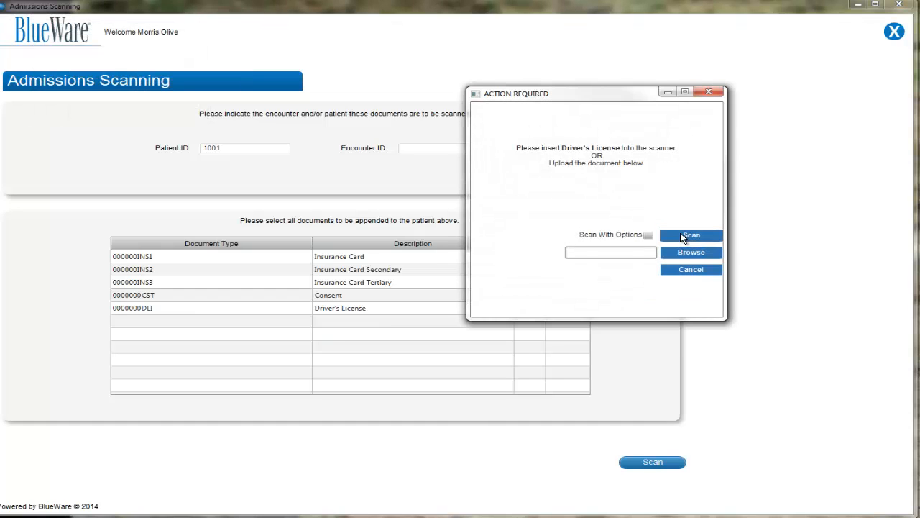
left_click(686, 239)
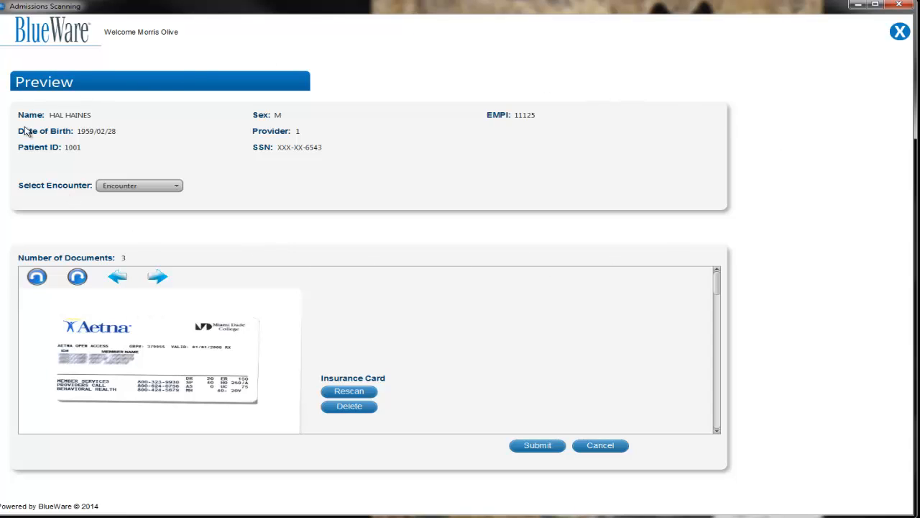
Assign the documents to the first listed encounter and rotate the Driver's License scan upright.
left_click(164, 188)
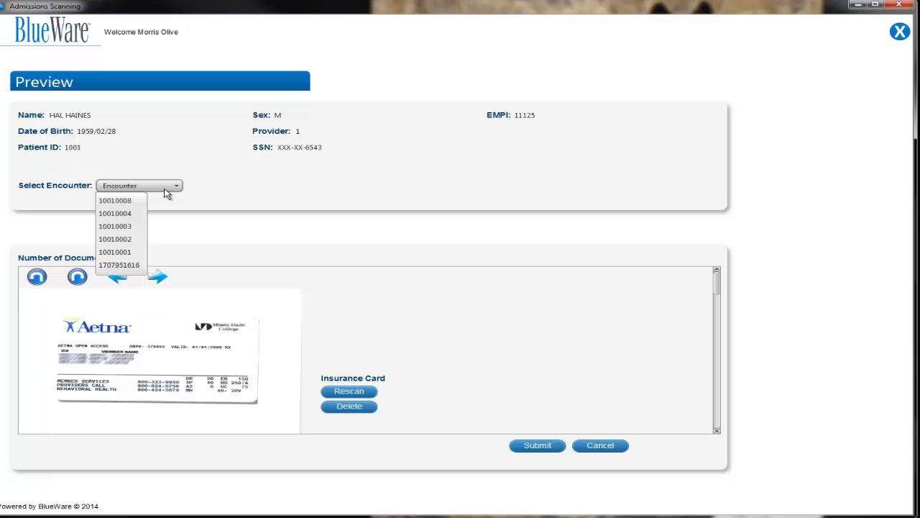
left_click(113, 201)
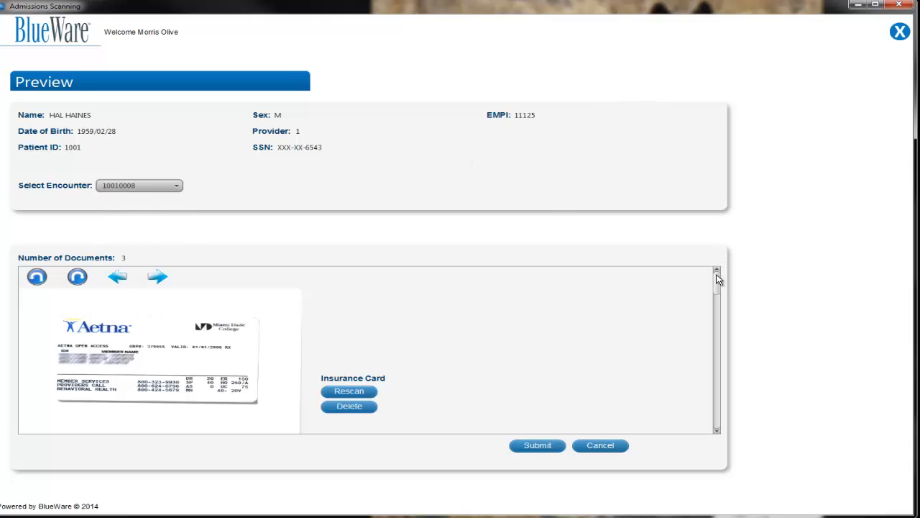
left_click_drag(716, 279, 714, 309)
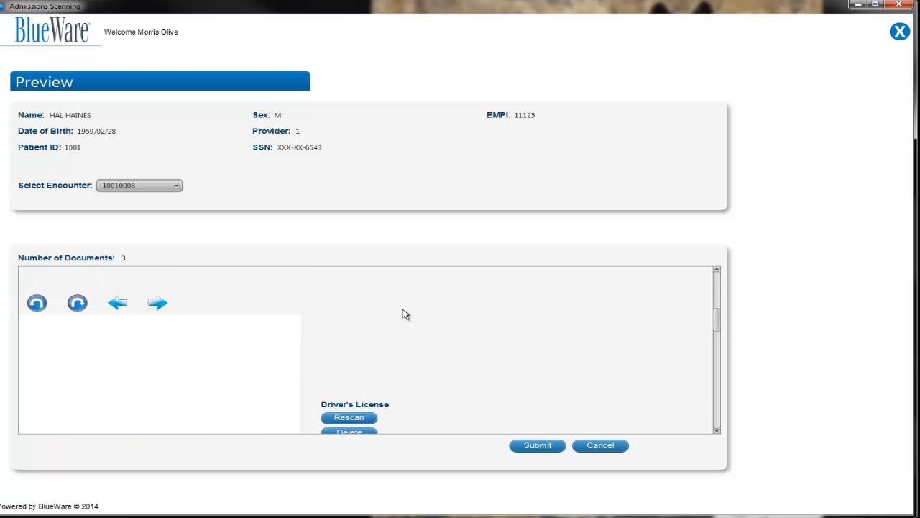
left_click(79, 307)
left_click(77, 303)
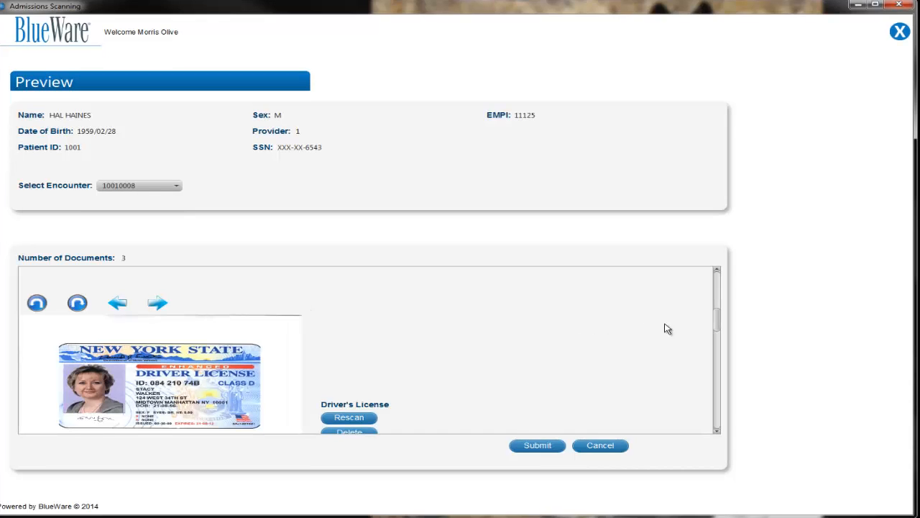
Review the scanned documents in the preview, submit them to the patient's record and finish the submission.
scroll(716, 320, "down", 1)
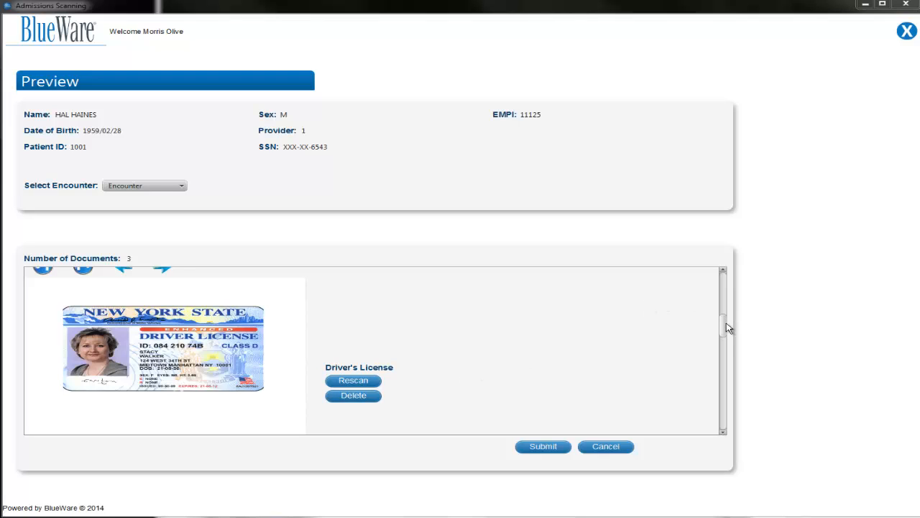
scroll(728, 337, "down", 2)
left_click_drag(729, 341, 717, 406)
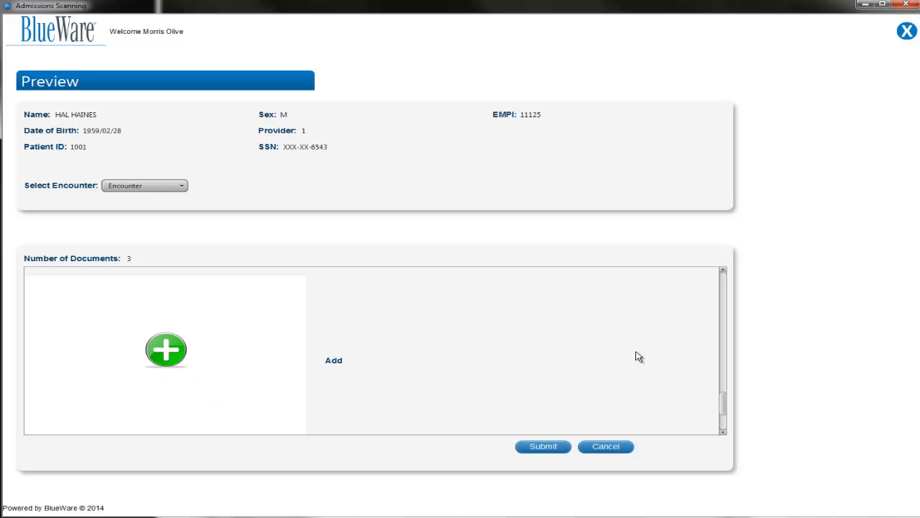
left_click_drag(722, 402, 710, 330)
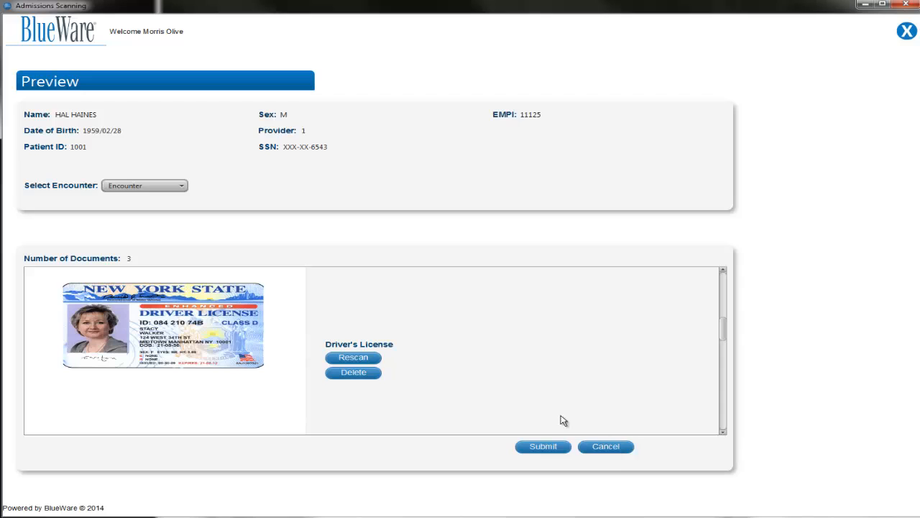
left_click(535, 447)
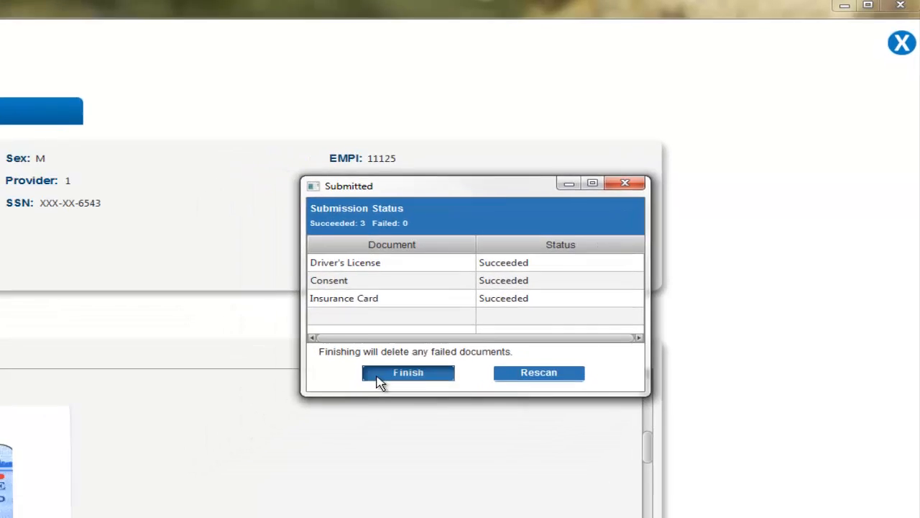
left_click(290, 443)
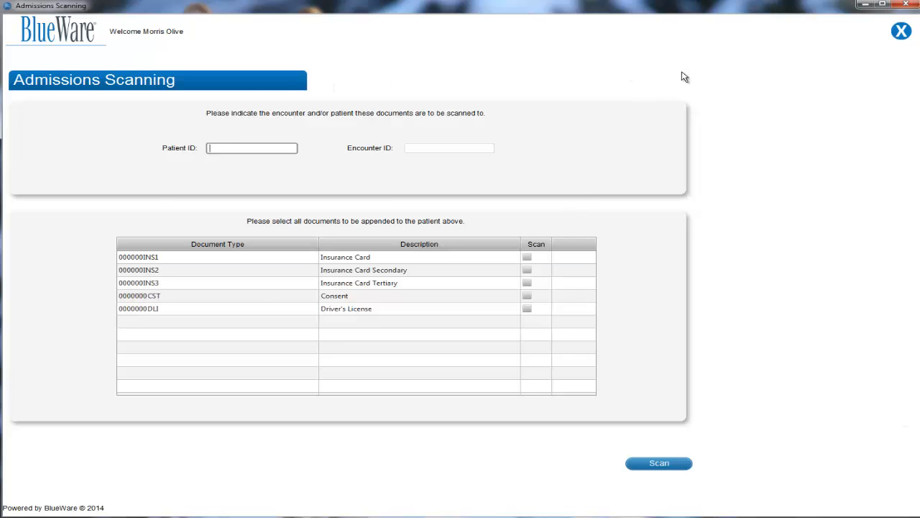
Log out of the staff account and sign on with the administrator username and password.
left_click(900, 38)
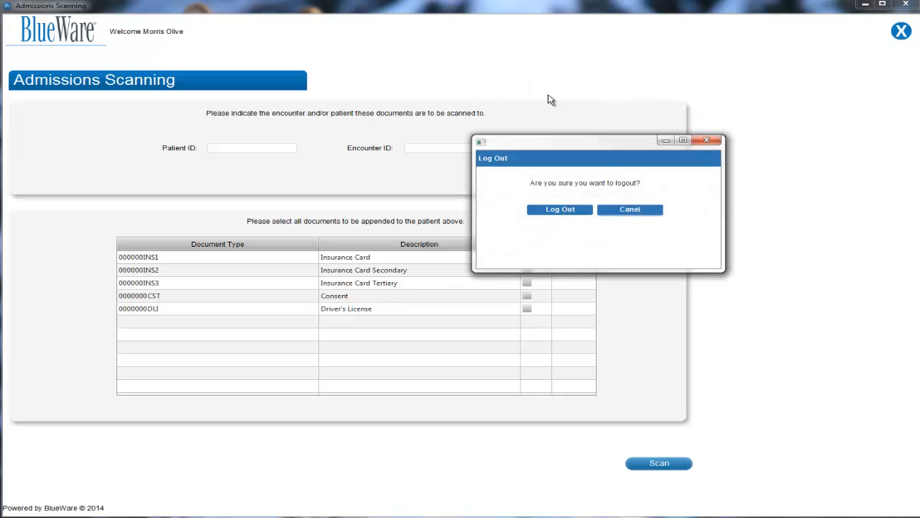
left_click(560, 209)
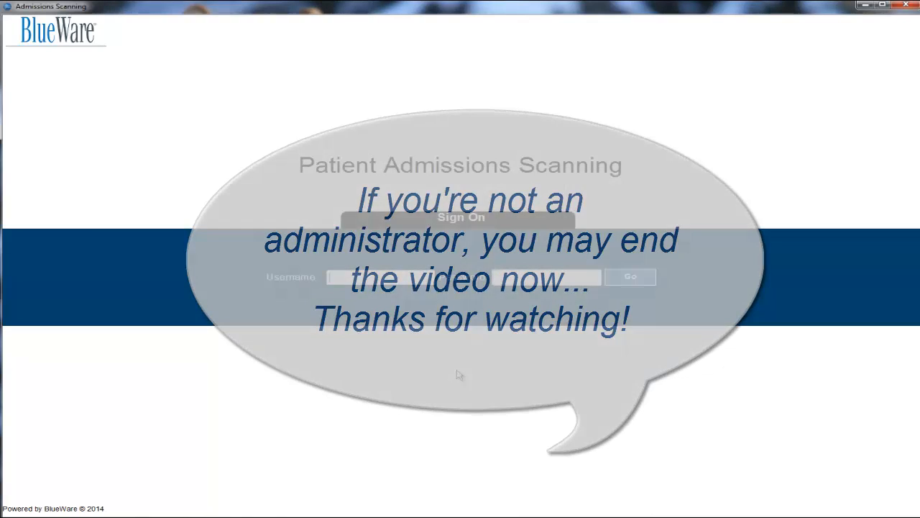
type("wcadmin")
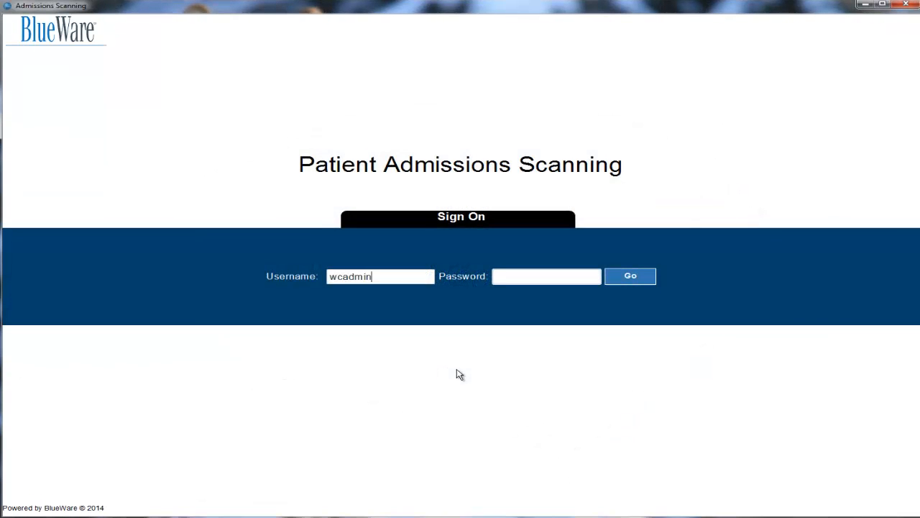
key("Tab")
type("wcadmin")
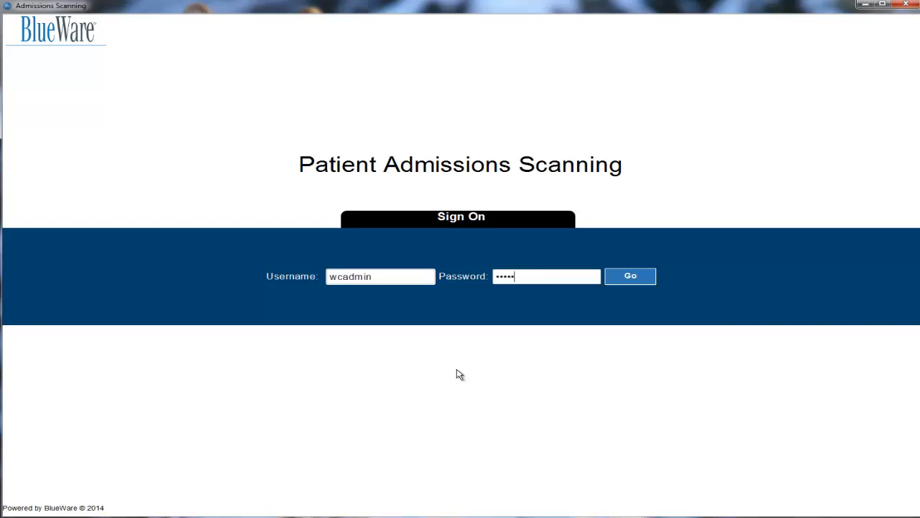
key("Return")
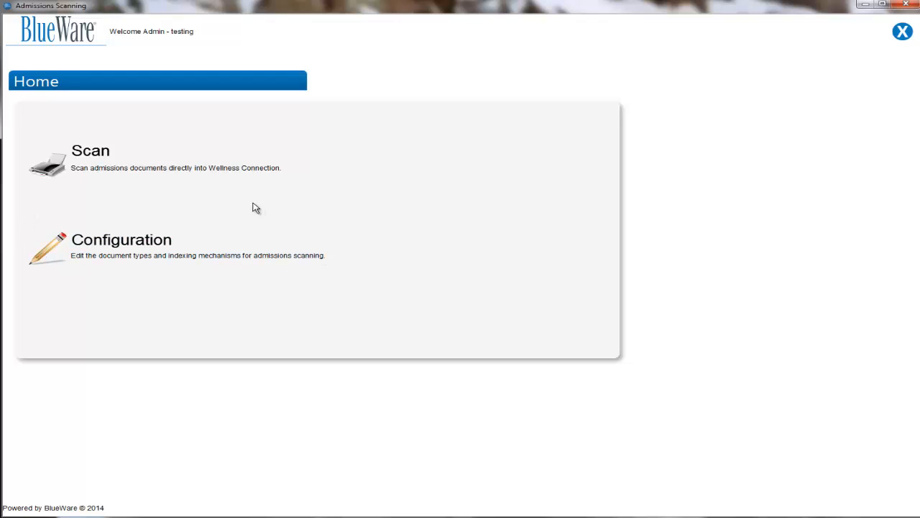
Open the document type configuration and remove all five configured types: the three insurance cards, Consent and Driver's License.
left_click(56, 253)
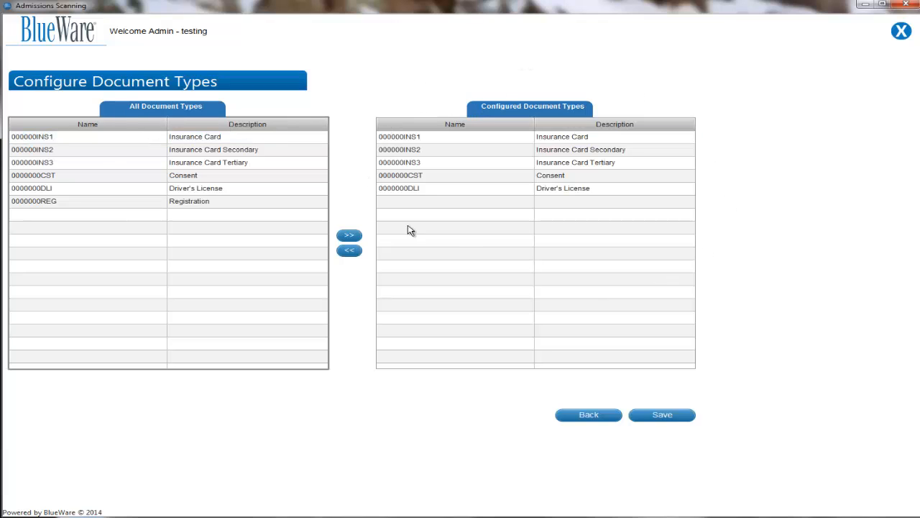
left_click(424, 138)
left_click(349, 250)
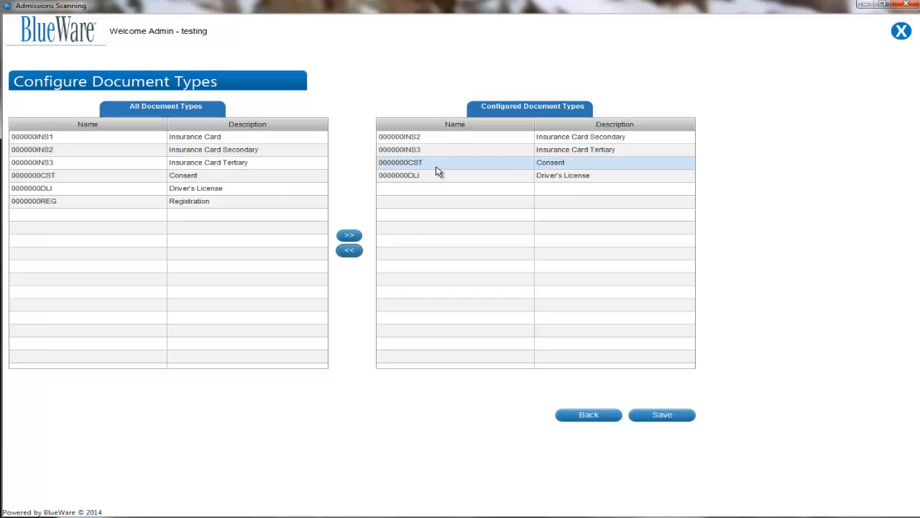
left_click(438, 139)
left_click(351, 251)
left_click(444, 138)
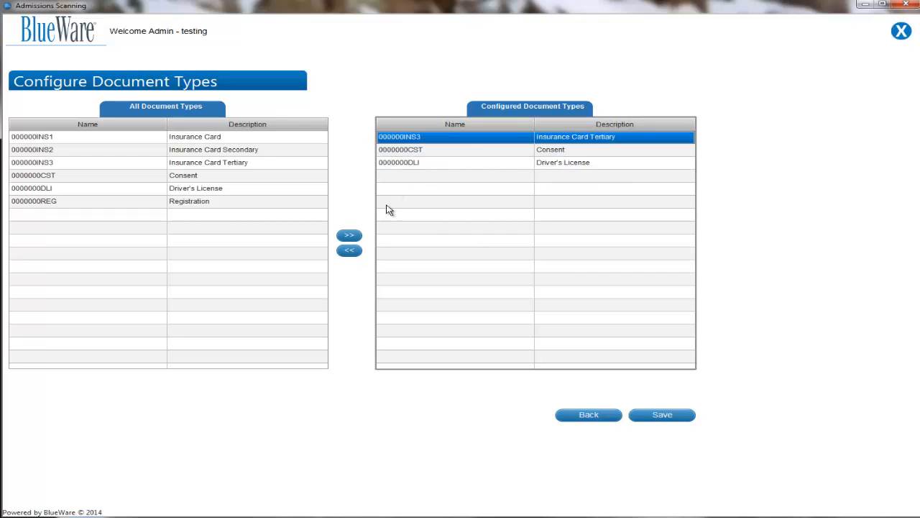
left_click(348, 250)
left_click(460, 138)
left_click(350, 255)
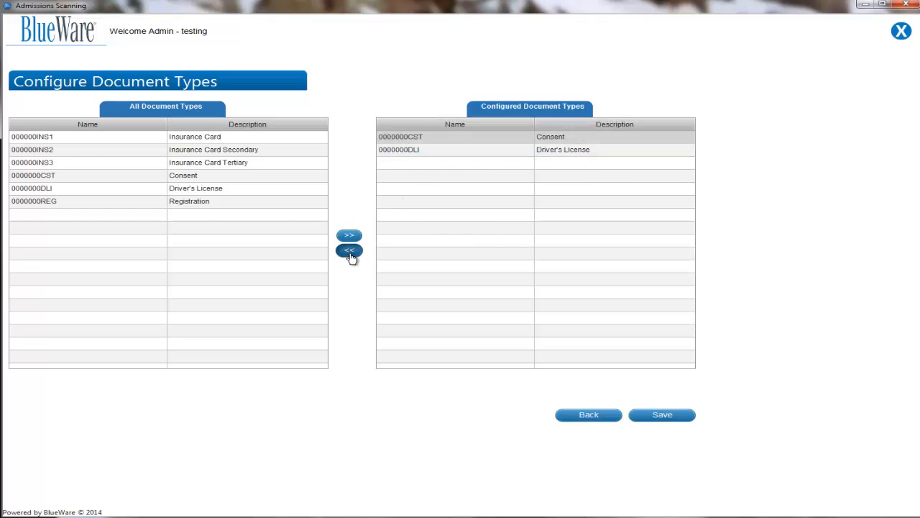
left_click(436, 139)
left_click(349, 251)
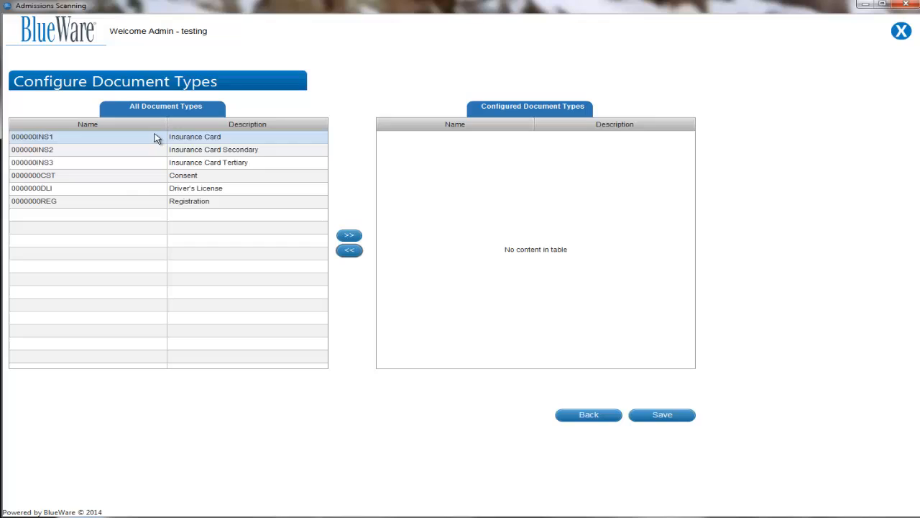
Add Insurance Card, Insurance Card Secondary, Insurance Card Tertiary, Consent and Driver's License together to the configured document types.
left_click(111, 142)
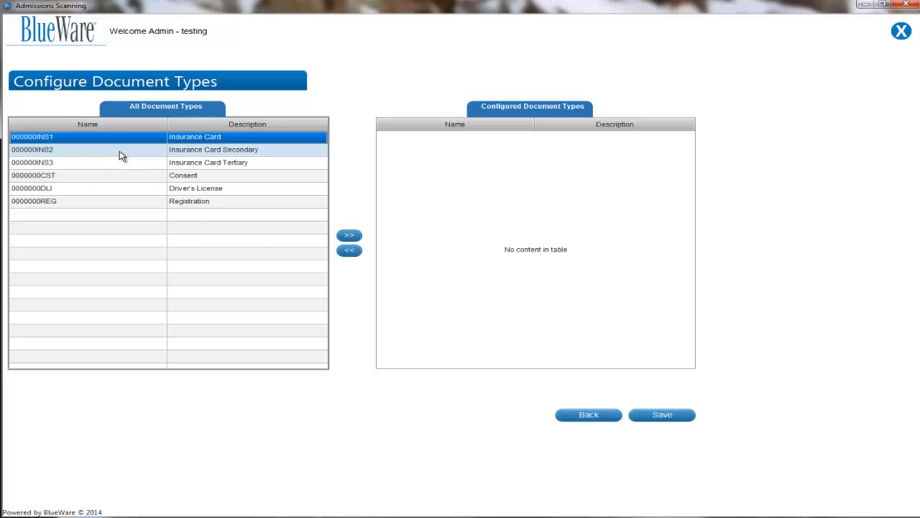
left_click_drag(122, 156, 122, 190)
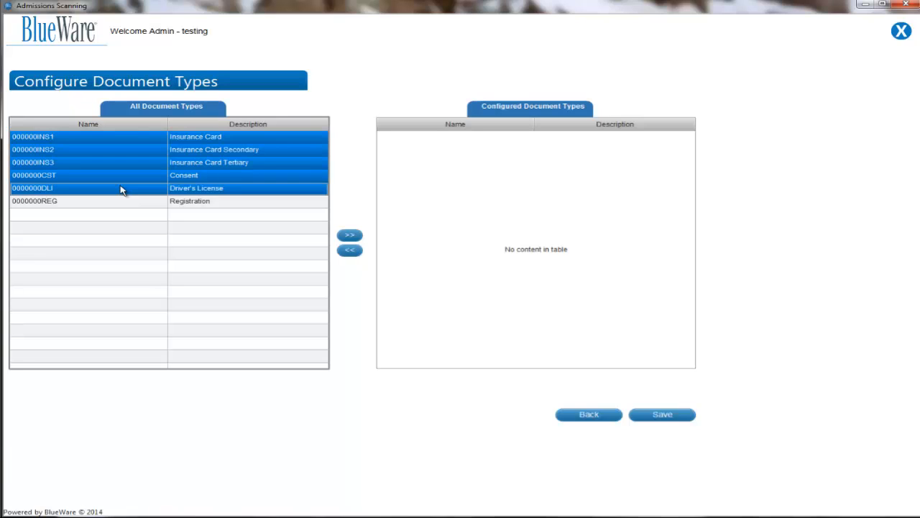
left_click(349, 234)
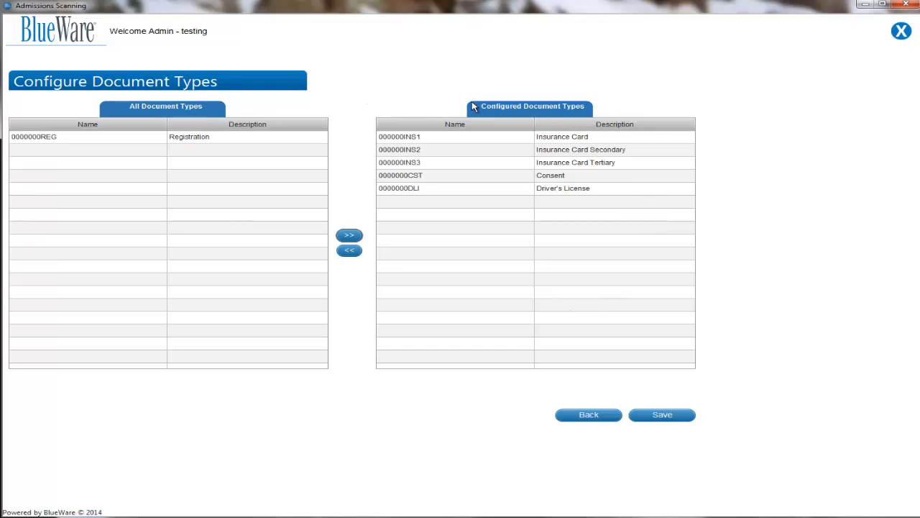
Save the configured document types and log out of the administrator account.
left_click(660, 417)
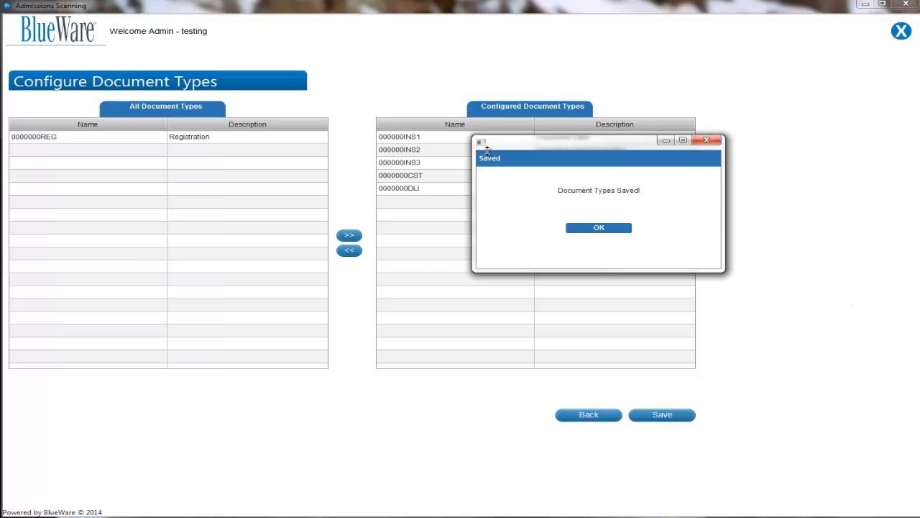
left_click(604, 229)
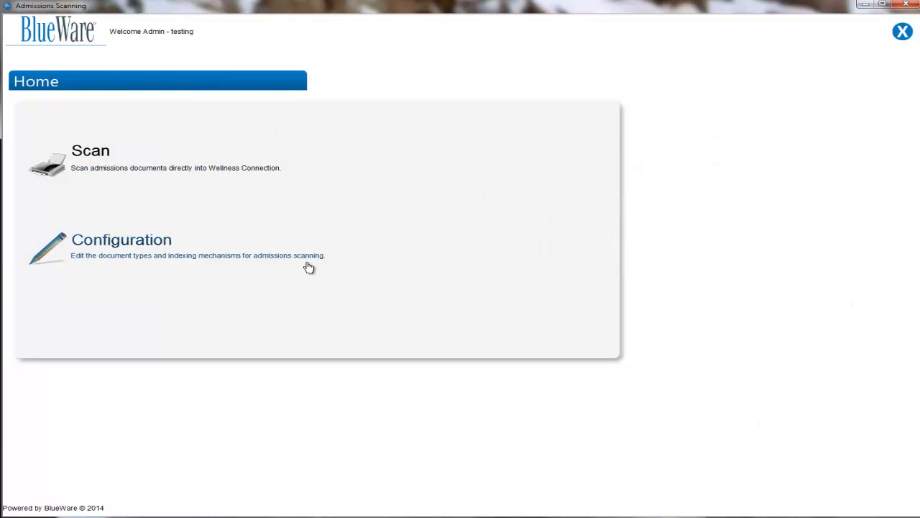
left_click(901, 32)
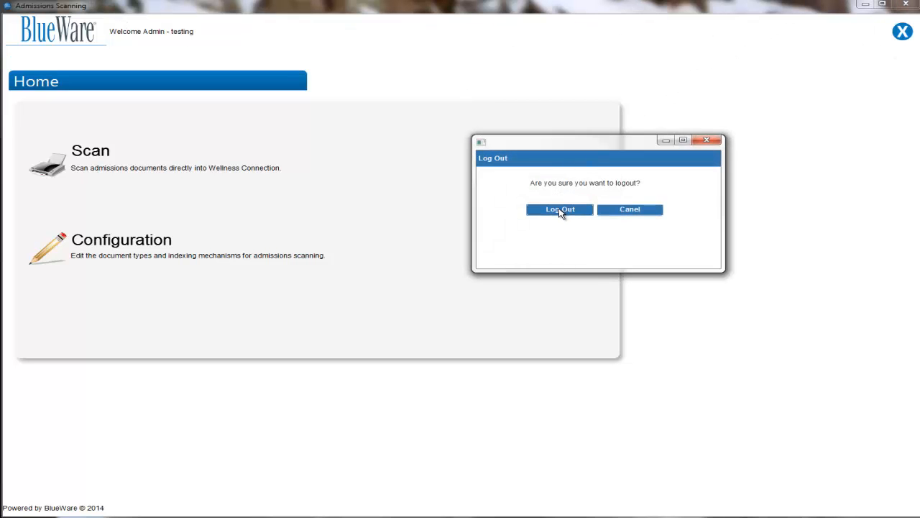
left_click(560, 209)
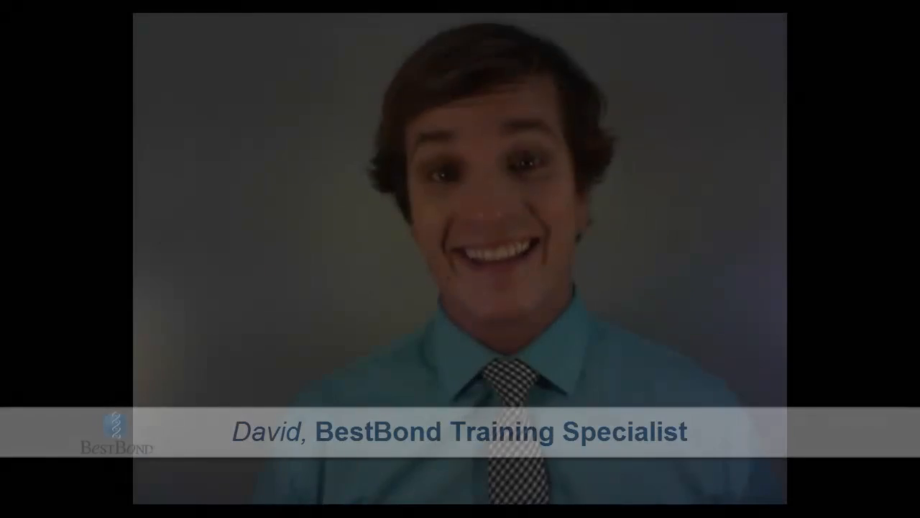